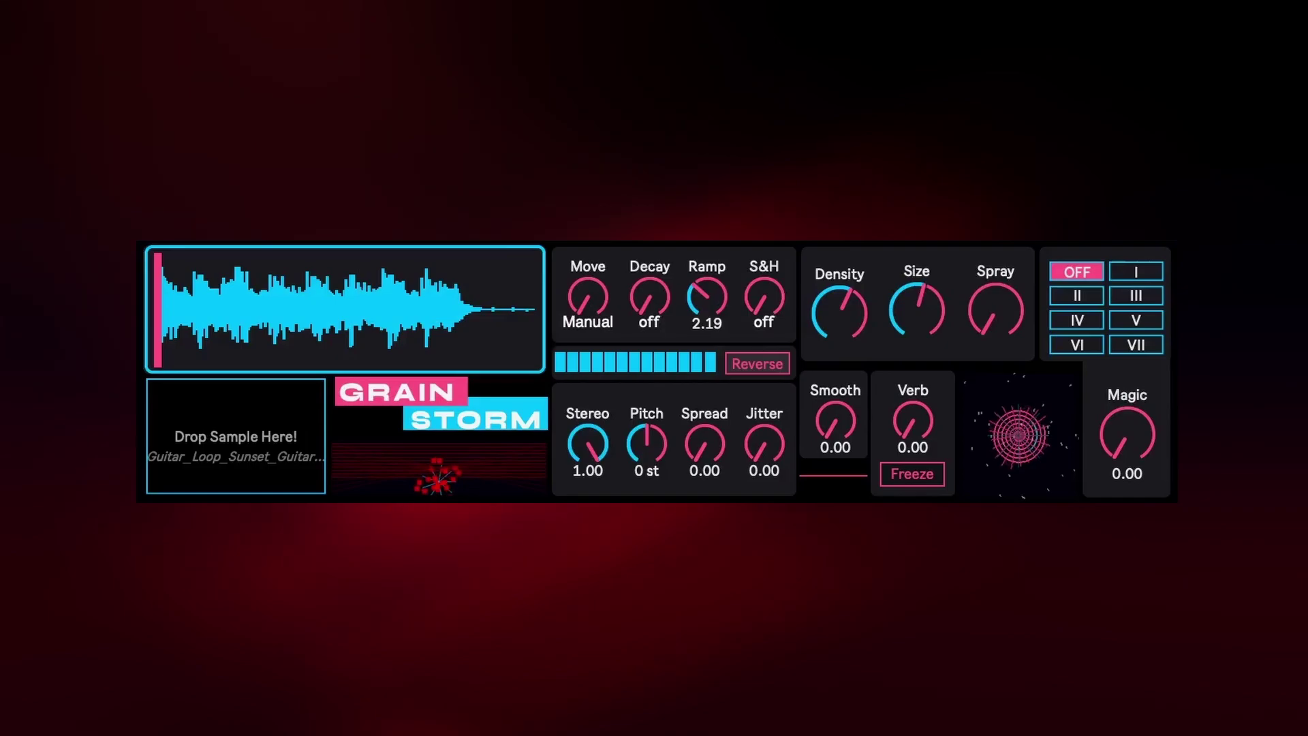
Place the playback position at the sample's start and set Move to 64 bars after trying 8 bars
{"action": "left_click_drag", "start_coordinate": [403, 299], "coordinate": [238, 426]}
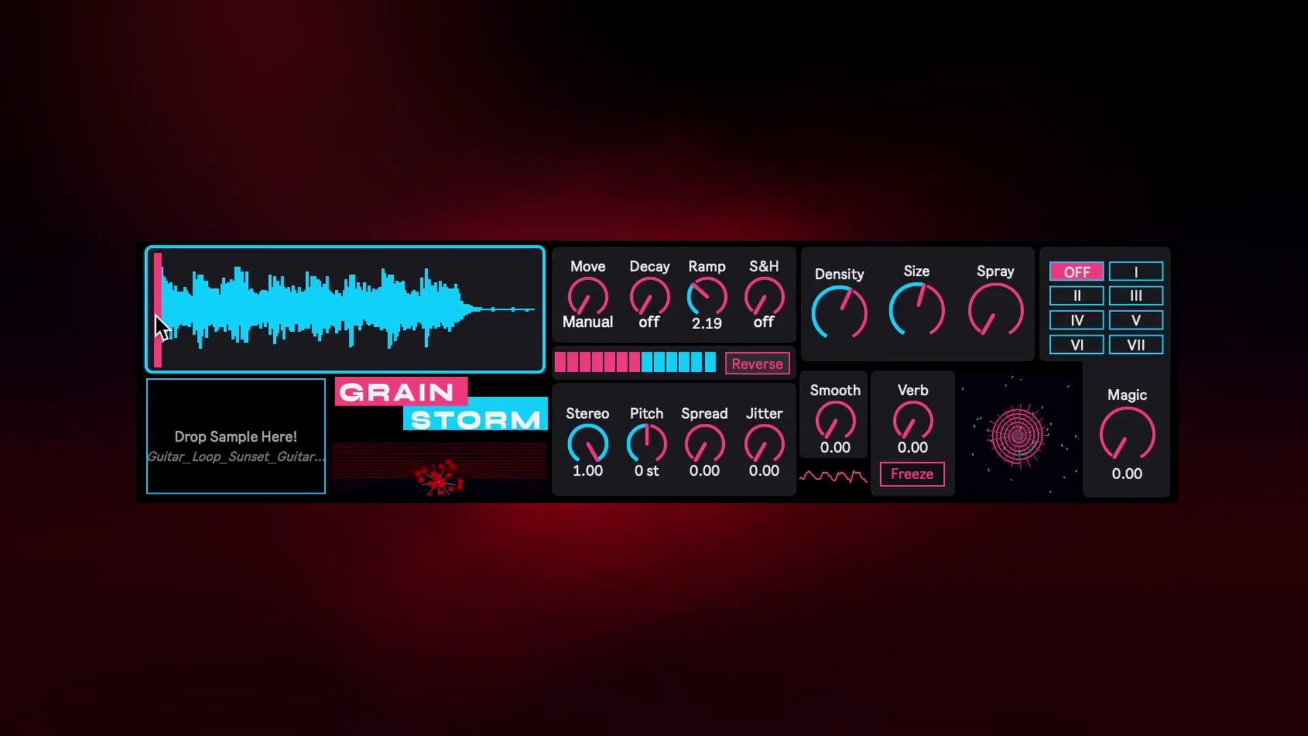
{"action": "mouse_move", "coordinate": [160, 315]}
{"action": "left_mouse_down"}
{"action": "mouse_move", "coordinate": [205, 345]}
{"action": "mouse_move", "coordinate": [149, 314]}
{"action": "left_mouse_up"}
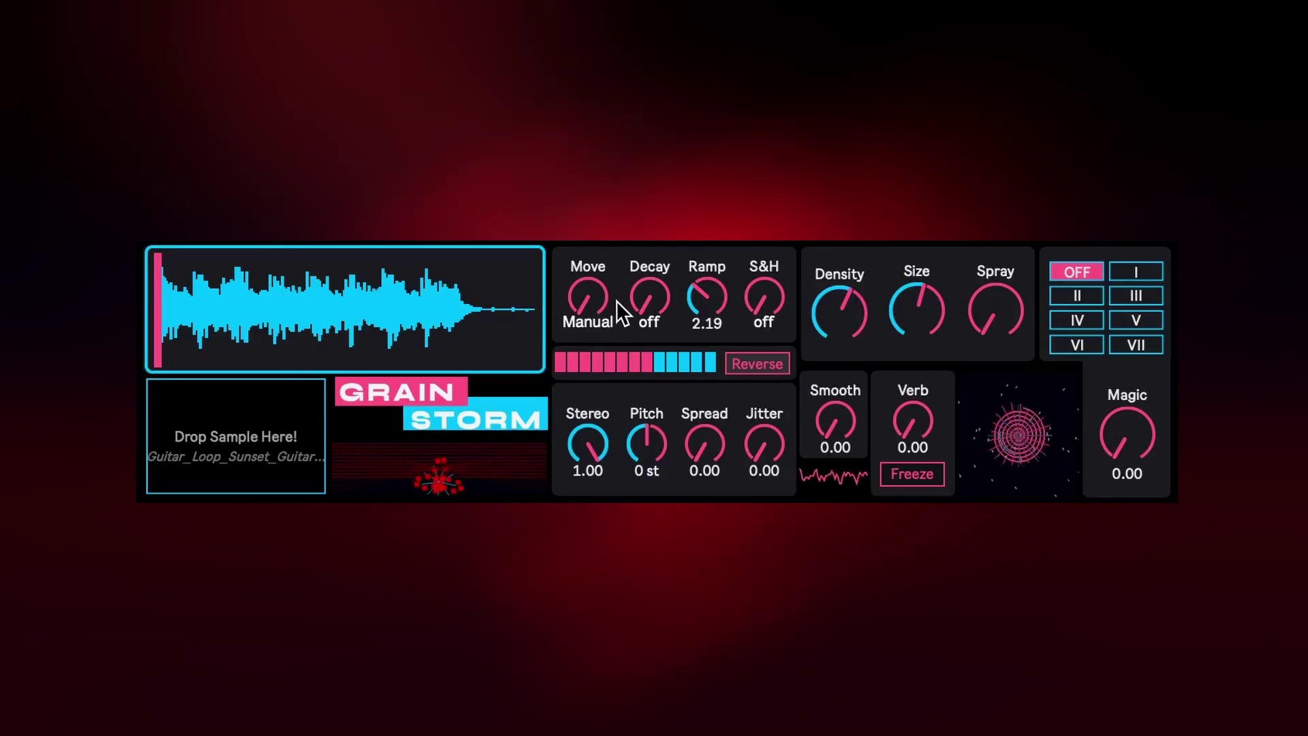
{"action": "left_click_drag", "start_coordinate": [590, 298], "coordinate": [591, 285]}
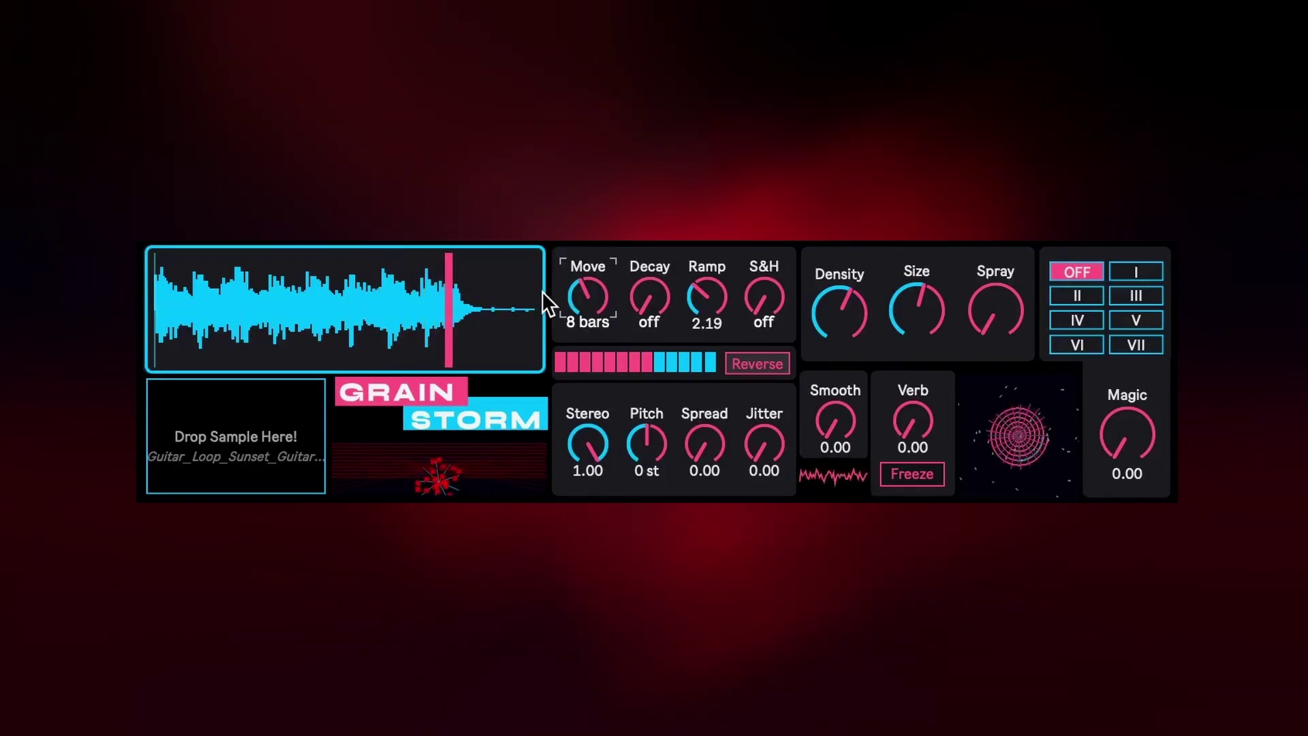
{"action": "left_click_drag", "start_coordinate": [589, 298], "coordinate": [588, 259]}
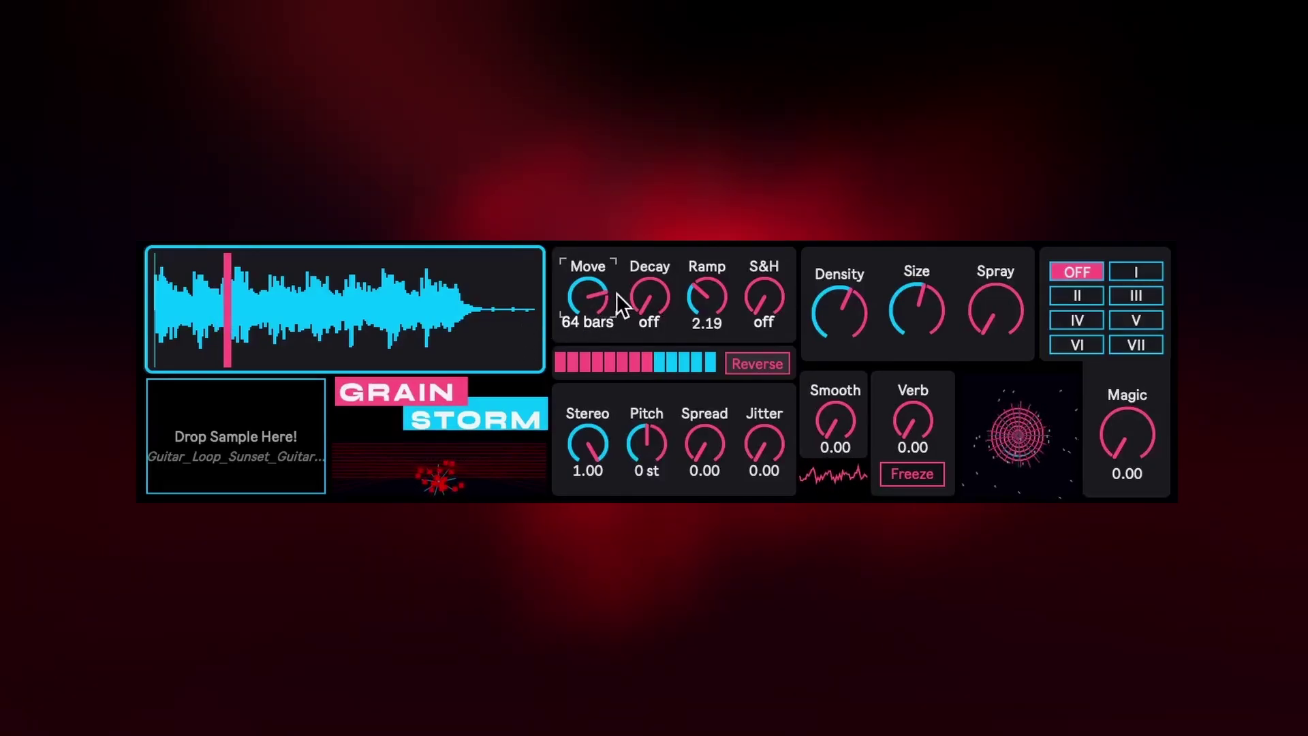
Try Decay at 1/8 and turn it off, leaving the movement settings at Ramp 0.75 and S&H 1/2
{"action": "left_click_drag", "start_coordinate": [638, 298], "coordinate": [641, 300]}
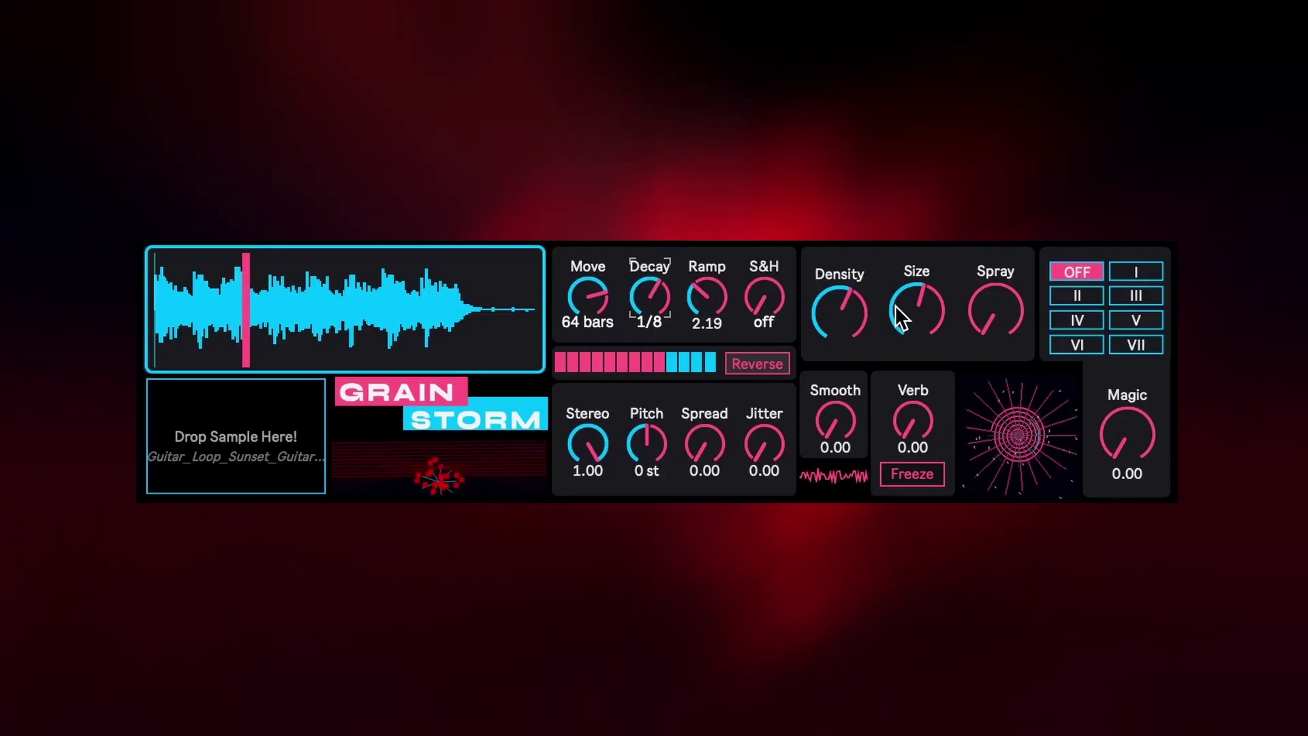
{"action": "left_click_drag", "start_coordinate": [713, 308], "coordinate": [640, 320]}
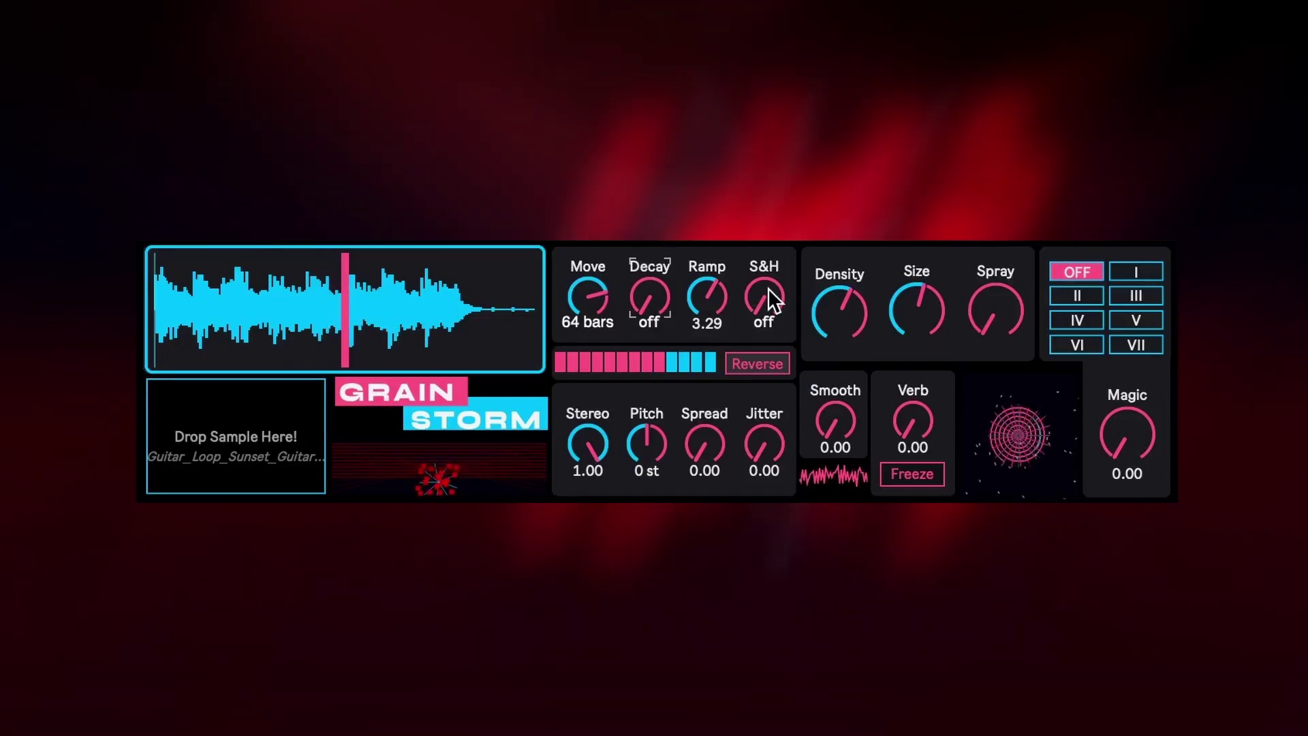
{"action": "left_click_drag", "start_coordinate": [768, 287], "coordinate": [768, 265]}
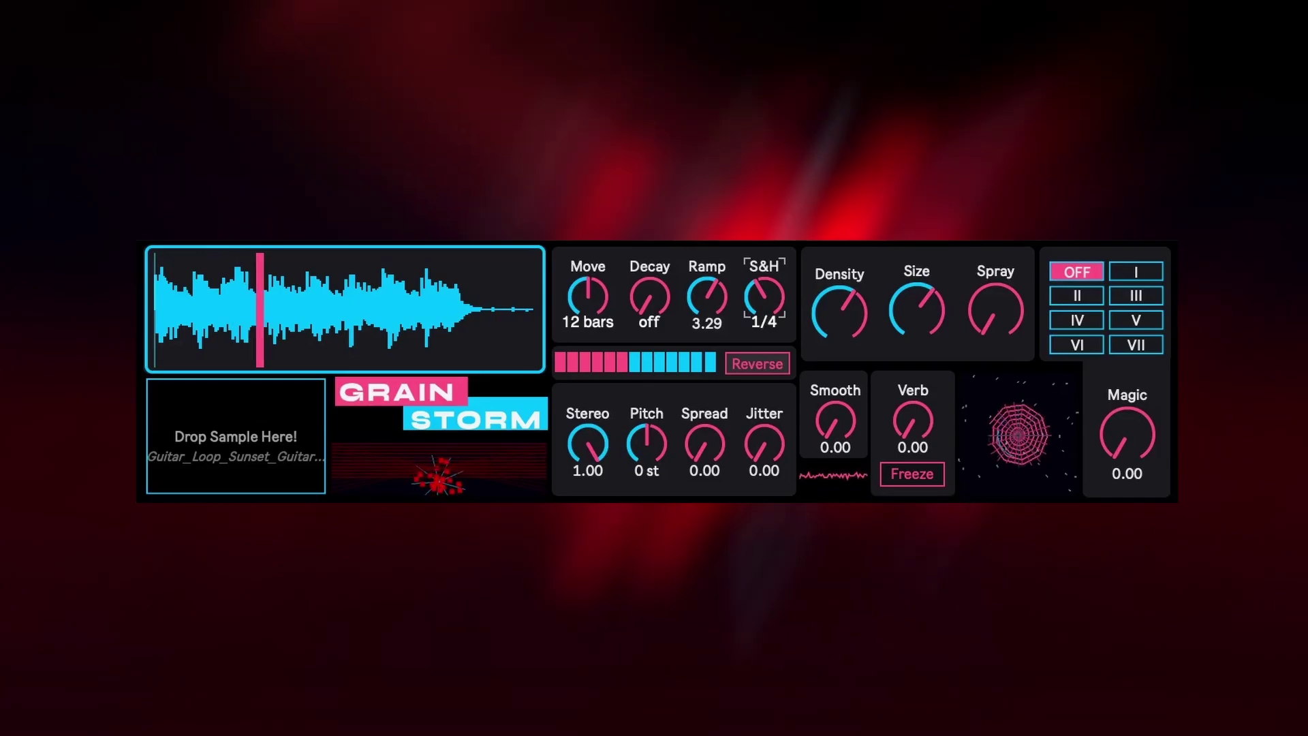
{"action": "left_click_drag", "start_coordinate": [760, 287], "coordinate": [761, 272]}
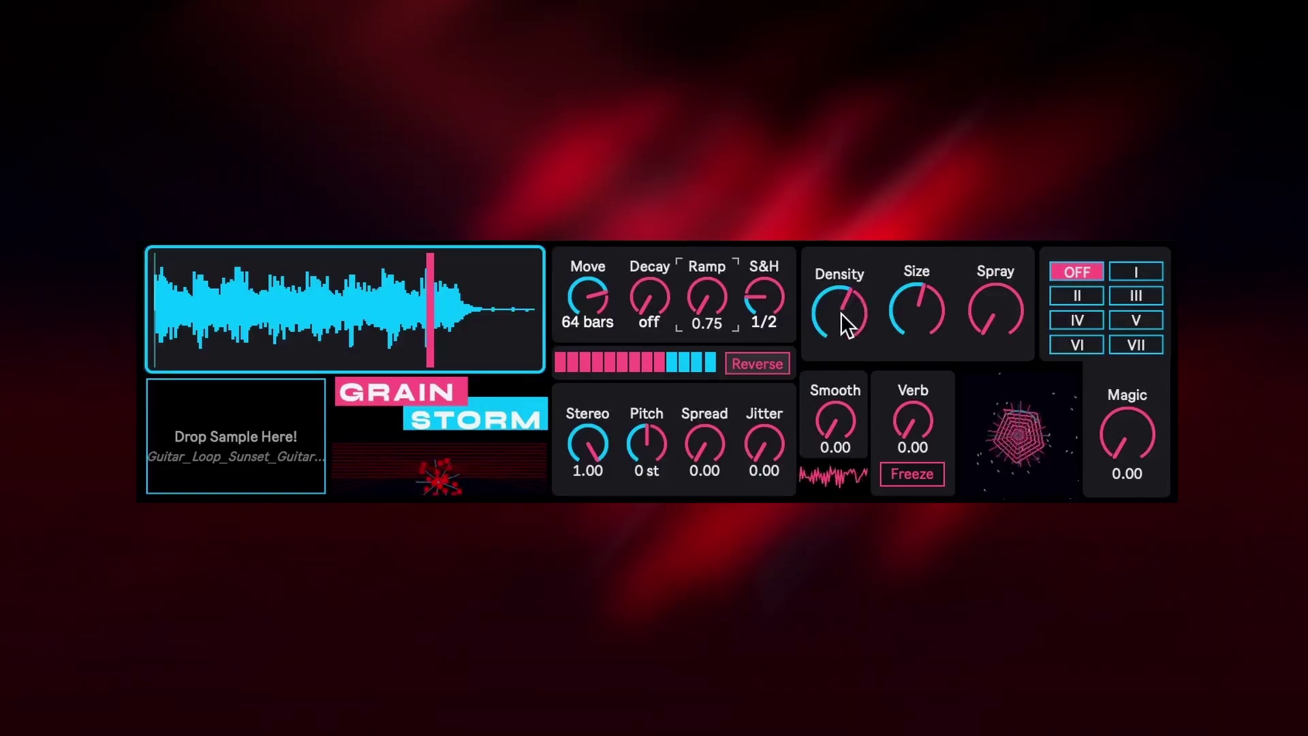
Lower the grain Density and raise the grain Size, with Move set to Manual and the playhead placed early in the sample
{"action": "mouse_move", "coordinate": [839, 324]}
{"action": "left_mouse_down"}
{"action": "mouse_move", "coordinate": [840, 382]}
{"action": "mouse_move", "coordinate": [858, 325]}
{"action": "mouse_move", "coordinate": [915, 338]}
{"action": "mouse_move", "coordinate": [915, 371]}
{"action": "mouse_move", "coordinate": [924, 315]}
{"action": "left_mouse_up"}
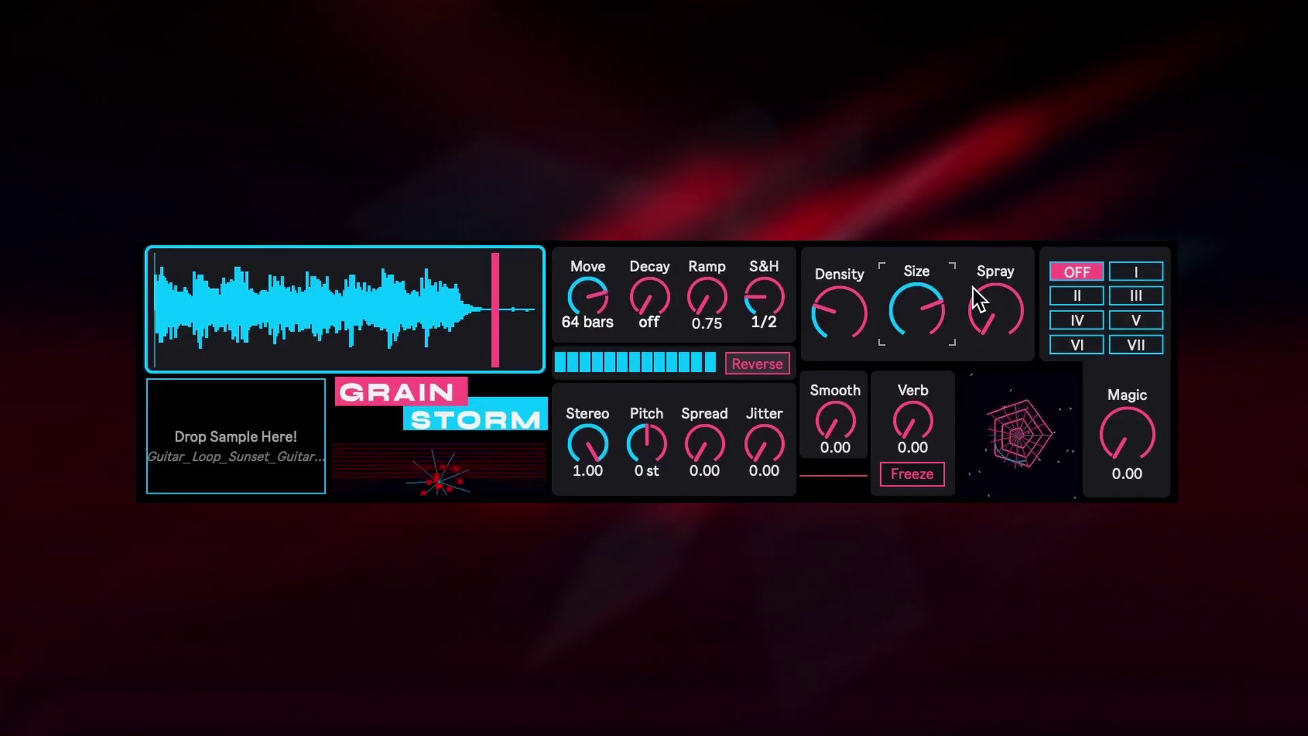
{"action": "left_click_drag", "start_coordinate": [586, 301], "coordinate": [585, 381]}
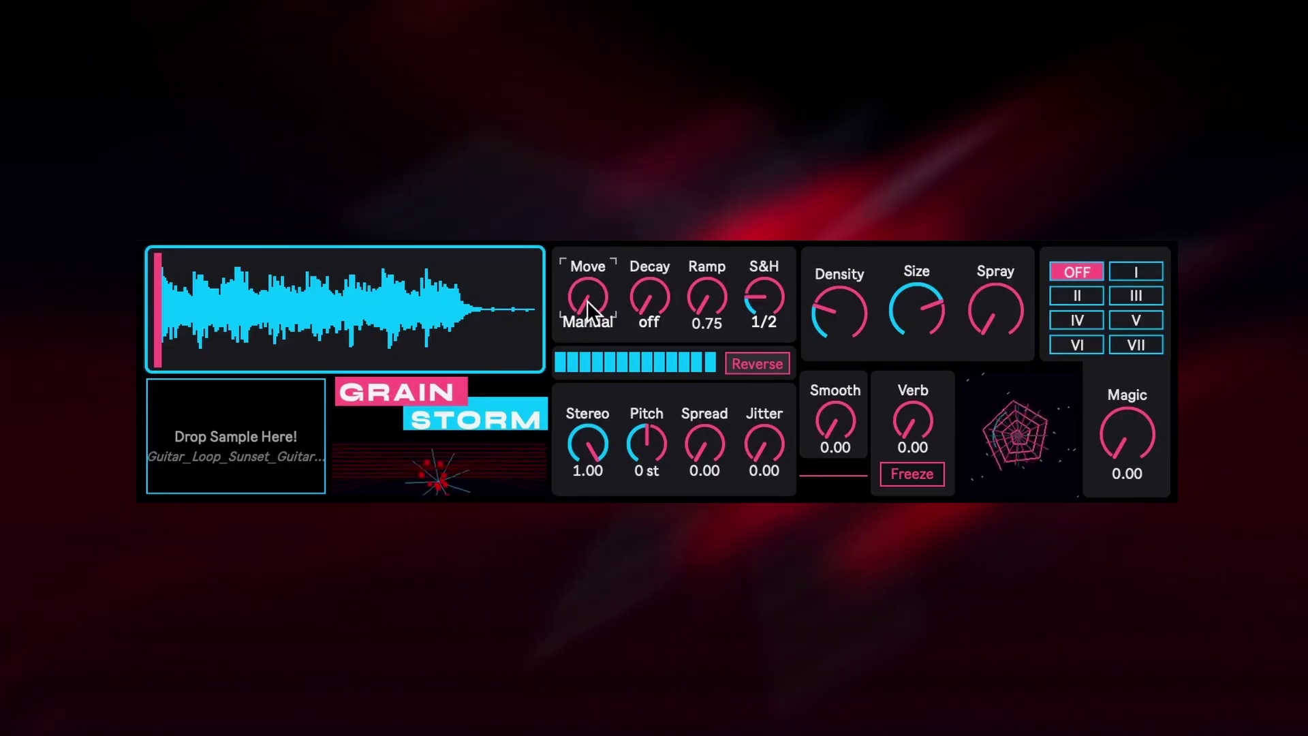
{"action": "left_click_drag", "start_coordinate": [195, 305], "coordinate": [216, 305]}
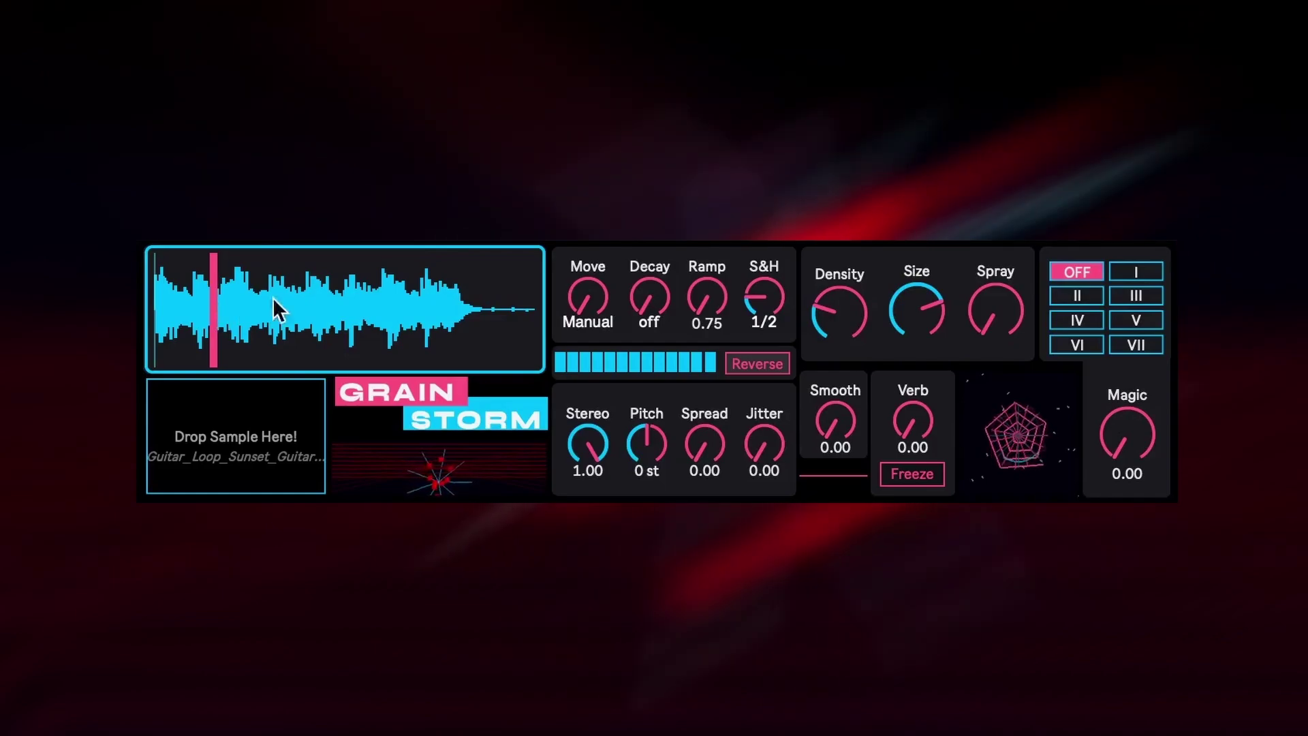
Try out the grain Spray amount and return it to its minimum
{"action": "left_click", "coordinate": [1001, 317]}
{"action": "mouse_move", "coordinate": [1001, 319]}
{"action": "left_mouse_down"}
{"action": "mouse_move", "coordinate": [1001, 280]}
{"action": "mouse_move", "coordinate": [1001, 319]}
{"action": "left_mouse_up"}
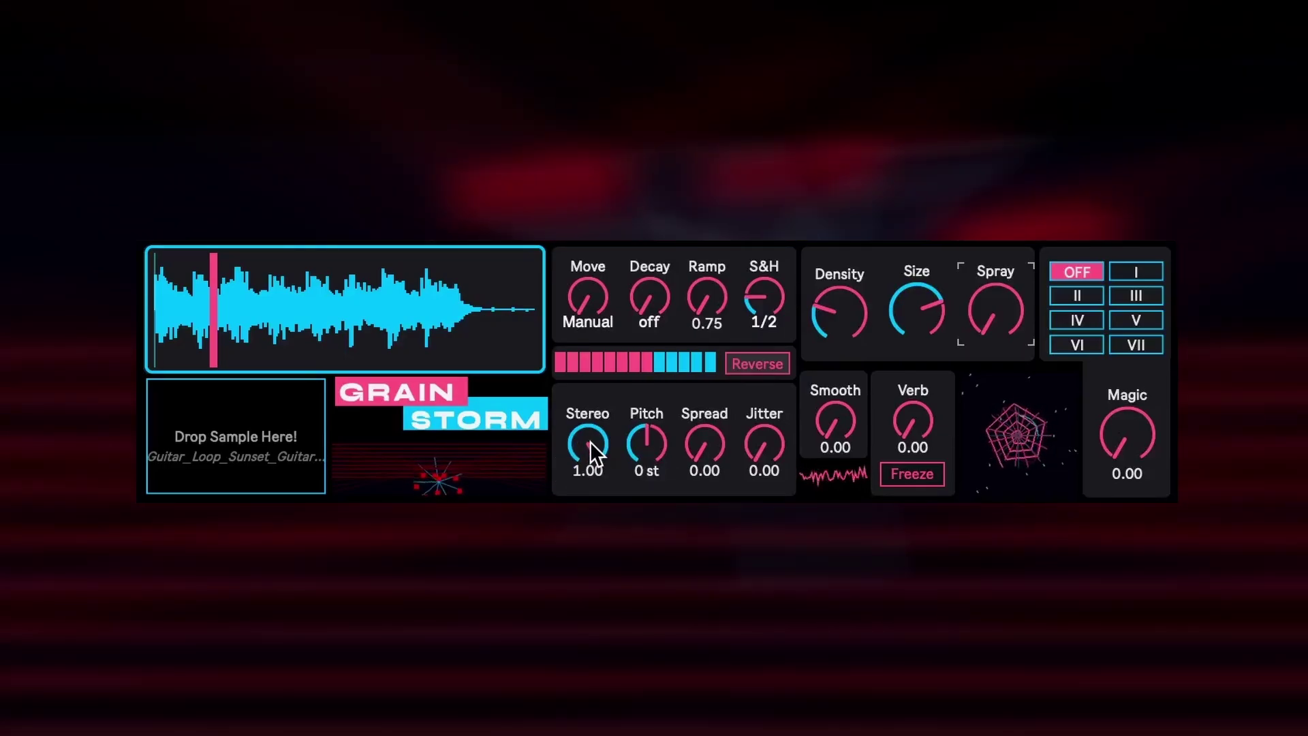
Set Stereo to 0.13 and Pitch to -12 st, trying out Spread and Jitter before returning both to 0.00
{"action": "left_click_drag", "start_coordinate": [591, 443], "coordinate": [590, 491]}
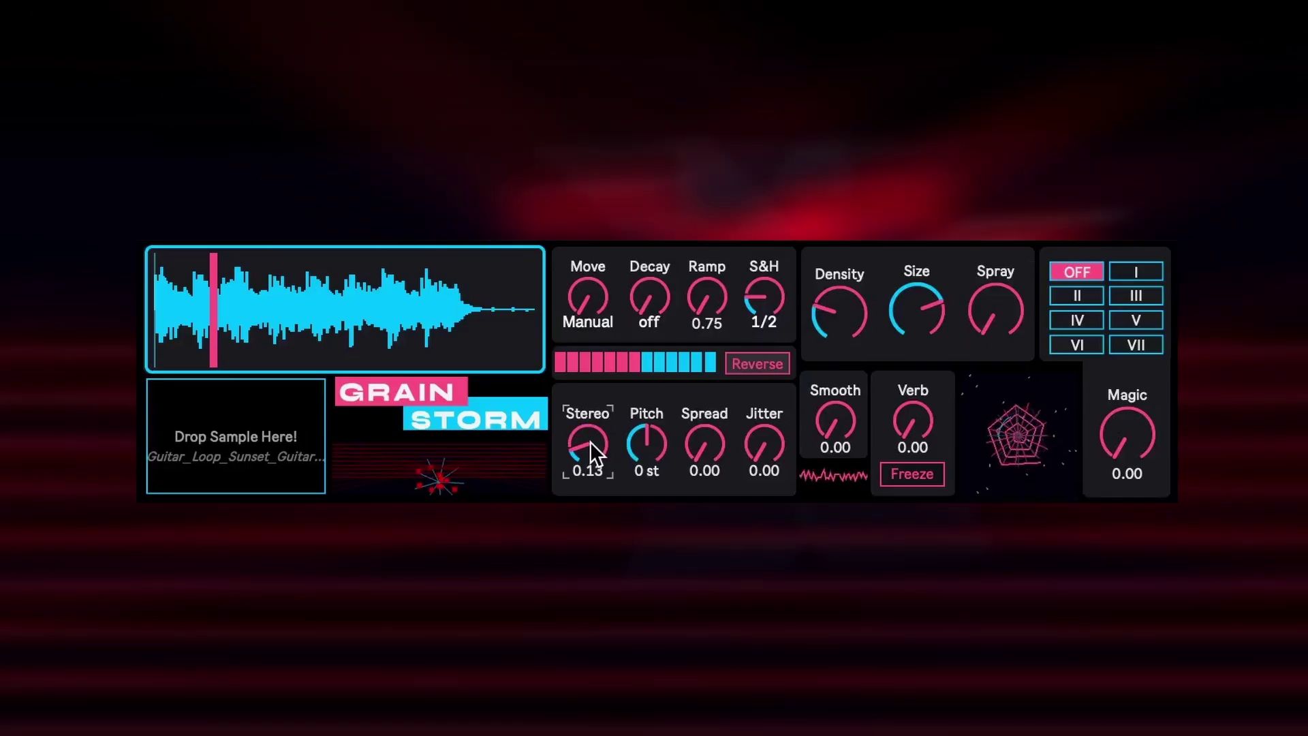
{"action": "left_click_drag", "start_coordinate": [655, 440], "coordinate": [655, 518]}
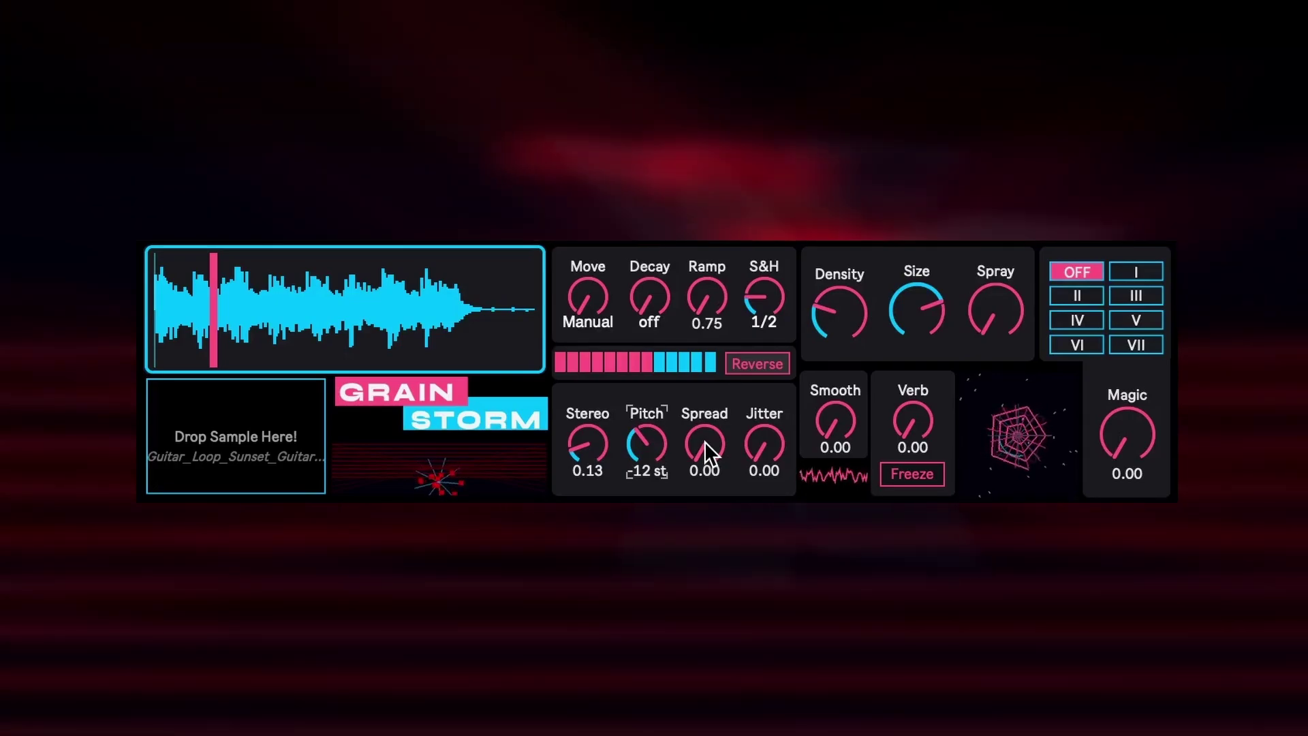
{"action": "mouse_move", "coordinate": [704, 440]}
{"action": "left_mouse_down"}
{"action": "mouse_move", "coordinate": [705, 389]}
{"action": "mouse_move", "coordinate": [704, 458]}
{"action": "mouse_move", "coordinate": [704, 442]}
{"action": "left_mouse_up"}
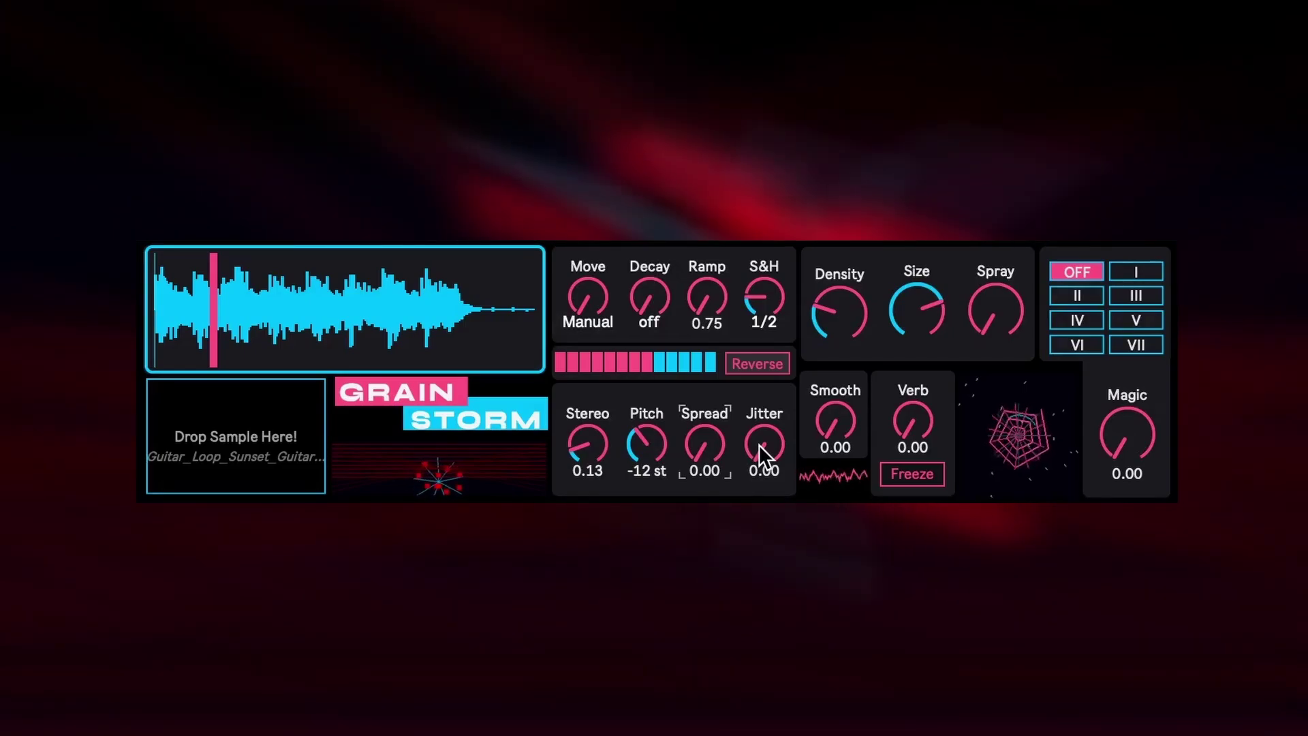
{"action": "mouse_move", "coordinate": [759, 445]}
{"action": "left_mouse_down"}
{"action": "mouse_move", "coordinate": [760, 353]}
{"action": "mouse_move", "coordinate": [760, 447]}
{"action": "left_mouse_up"}
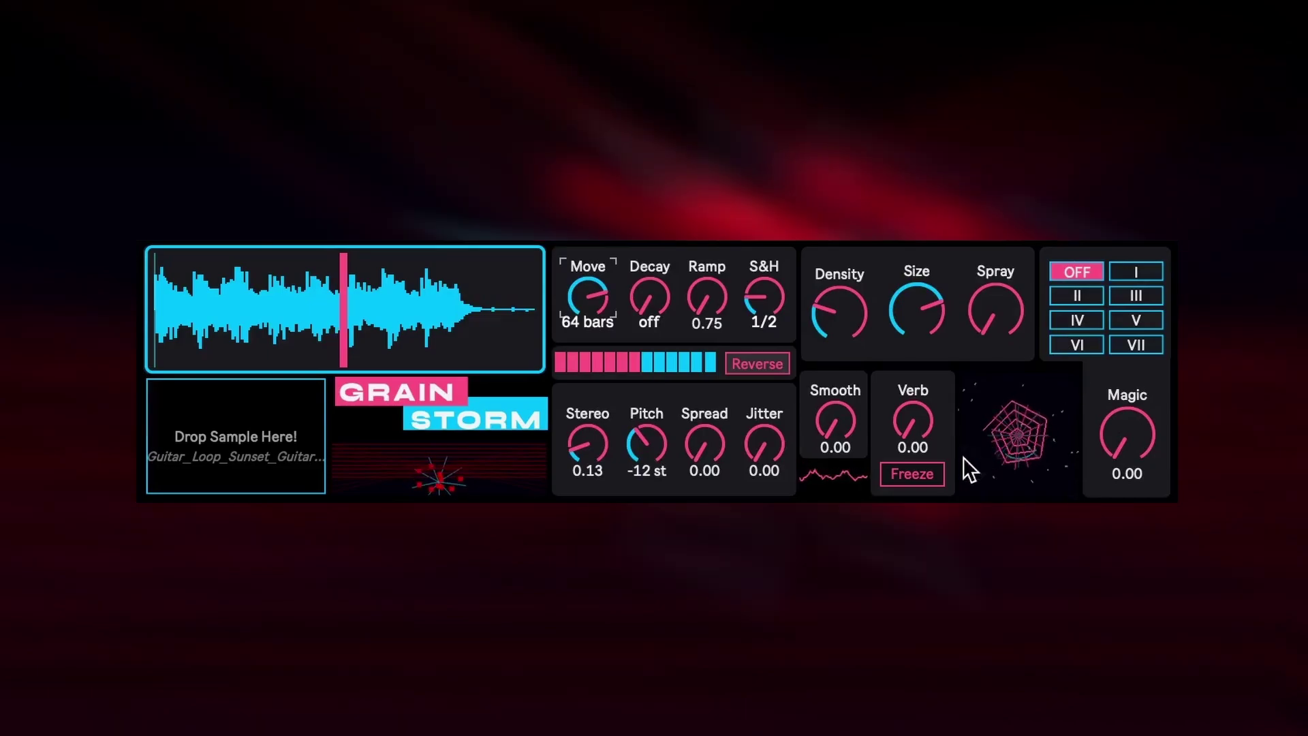
Reset Pitch to 0 st and set Smooth to 1.00
{"action": "left_click", "coordinate": [831, 418]}
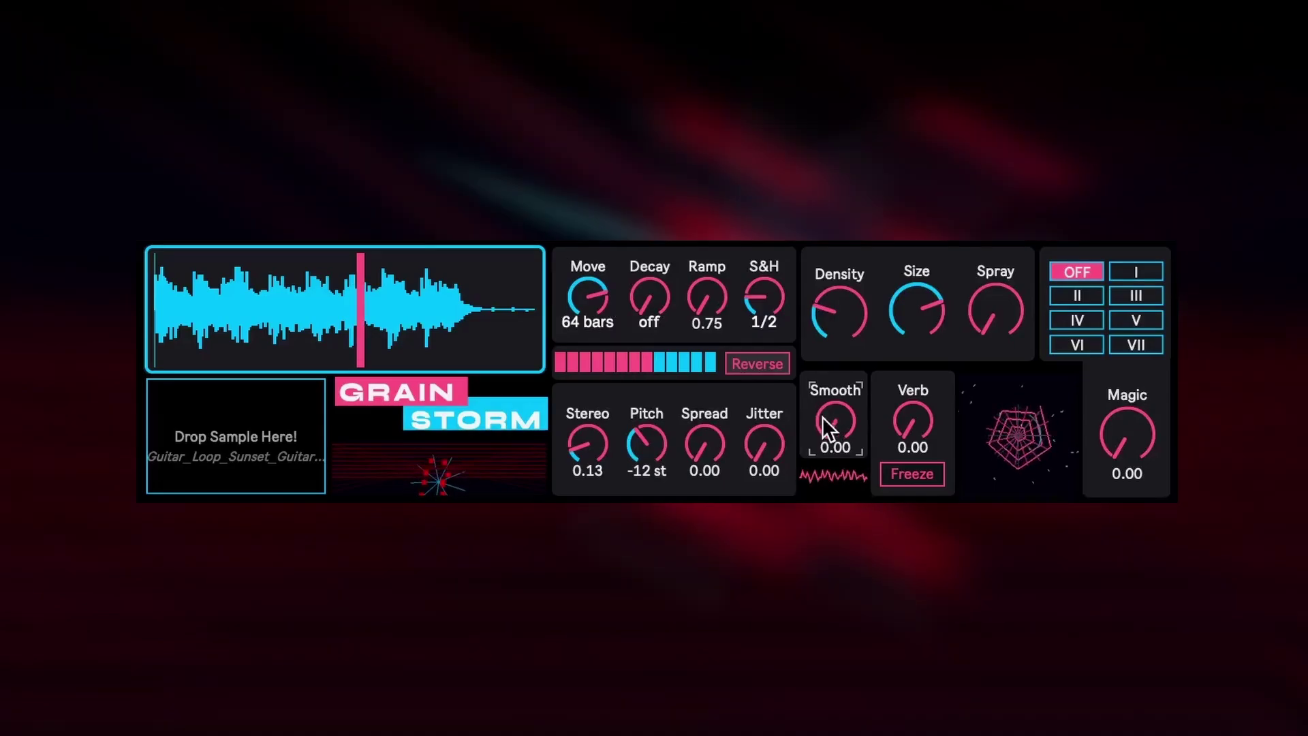
{"action": "left_click", "coordinate": [643, 441]}
{"action": "key", "text": "Delete"}
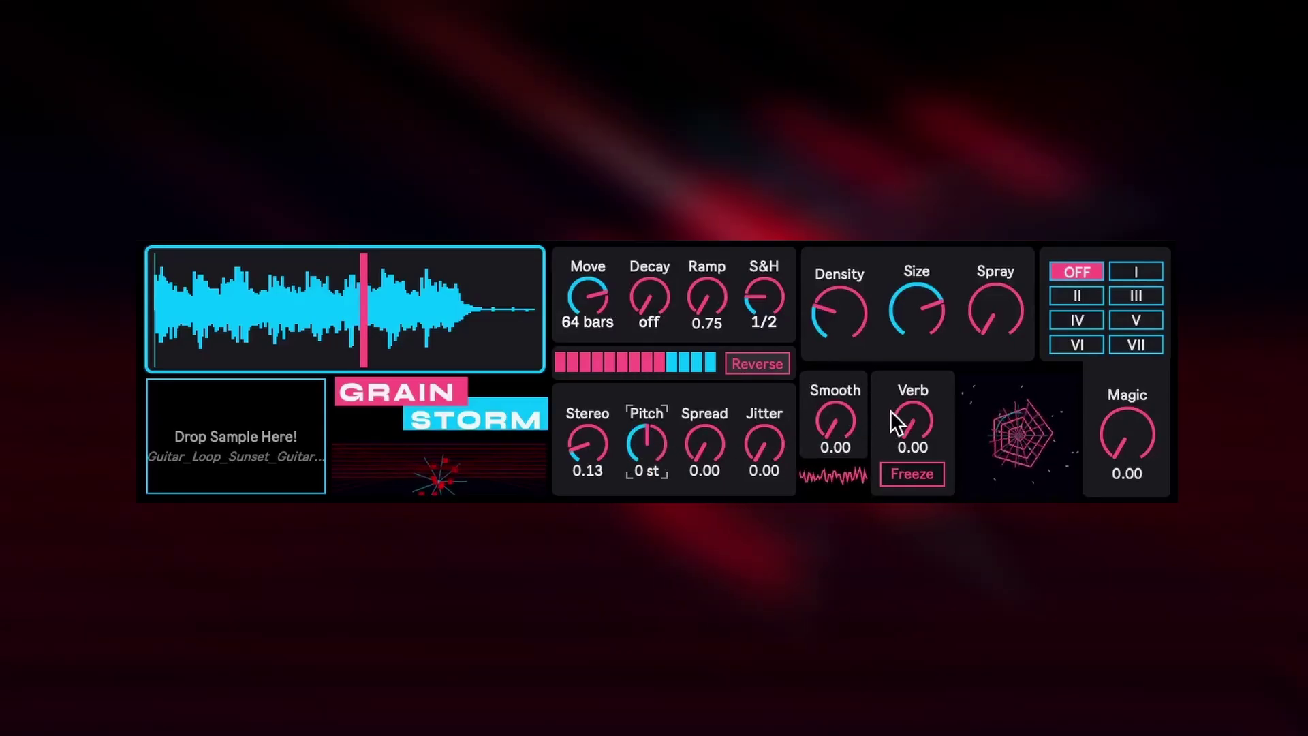
{"action": "left_click_drag", "start_coordinate": [854, 404], "coordinate": [854, 314]}
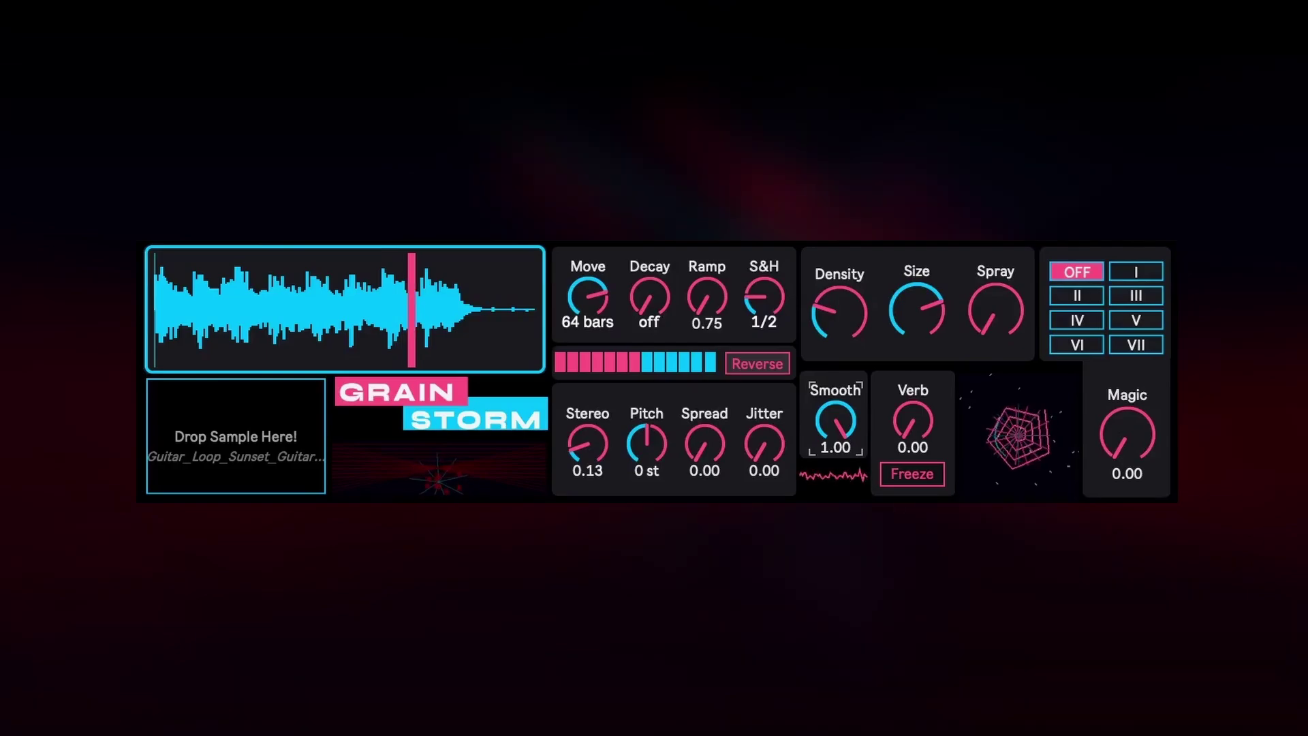
Raise the reverb amount (Verb) to 0.98 and turn on Freeze
{"action": "left_click", "coordinate": [911, 424]}
{"action": "left_click_drag", "start_coordinate": [913, 424], "coordinate": [912, 409]}
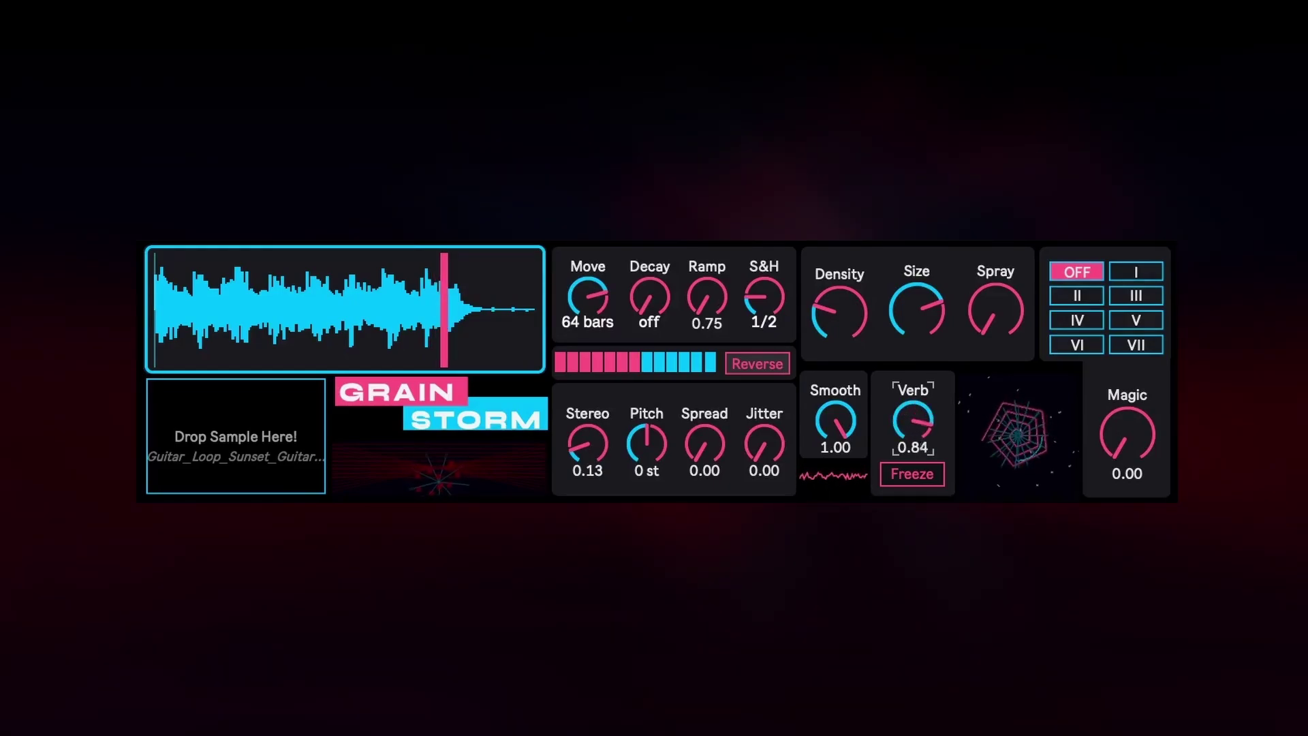
{"action": "left_click", "coordinate": [928, 475]}
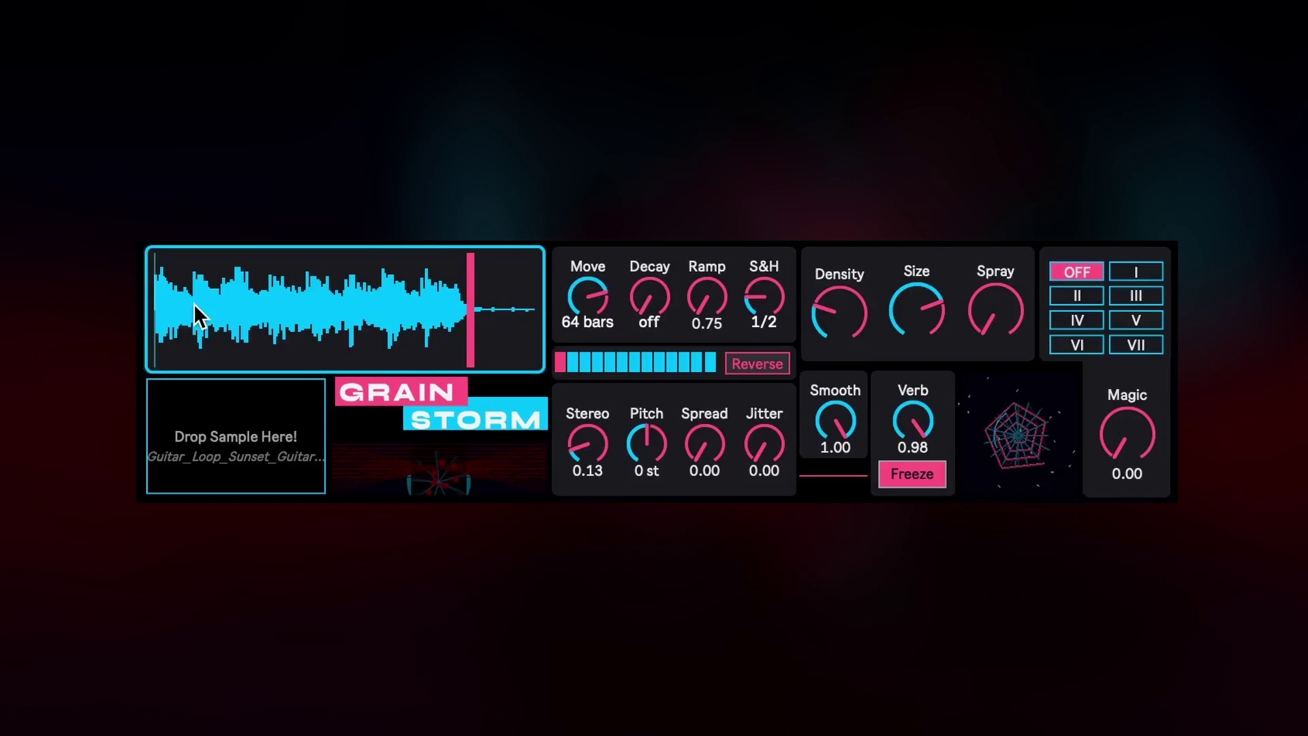
Set Move to 128 bars after trying 12 bars, with Verb back at 0.00 and Freeze off
{"action": "left_click_drag", "start_coordinate": [589, 297], "coordinate": [589, 328]}
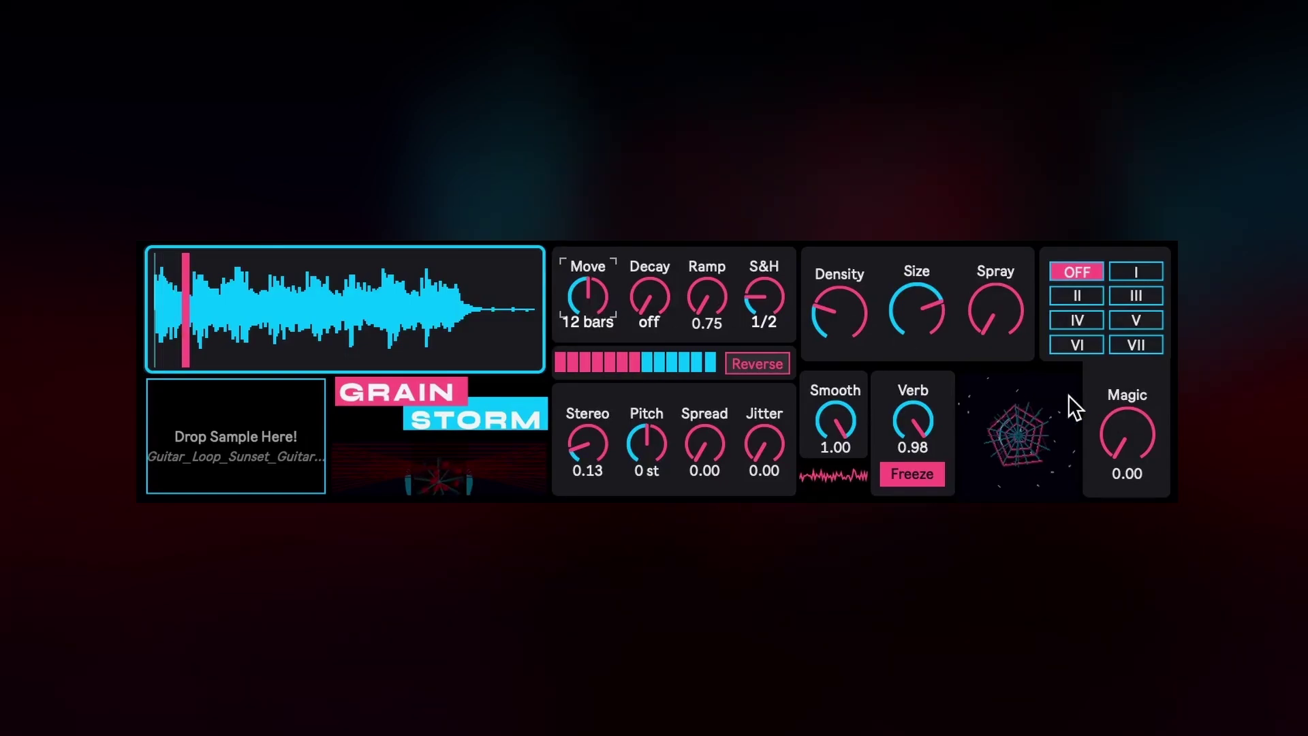
{"action": "left_click_drag", "start_coordinate": [575, 292], "coordinate": [576, 262]}
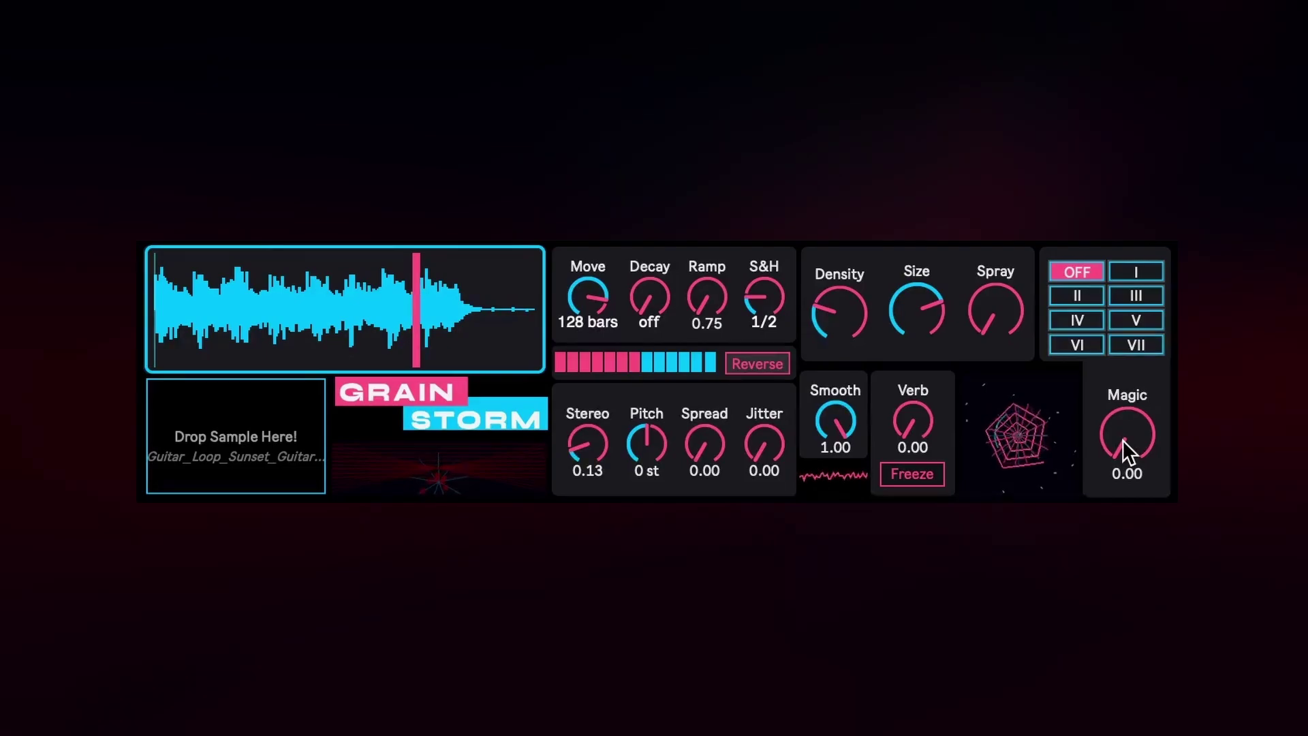
Audition mode I with Magic at 5.17 and switch to mode II at the same amount
{"action": "left_click", "coordinate": [1133, 272]}
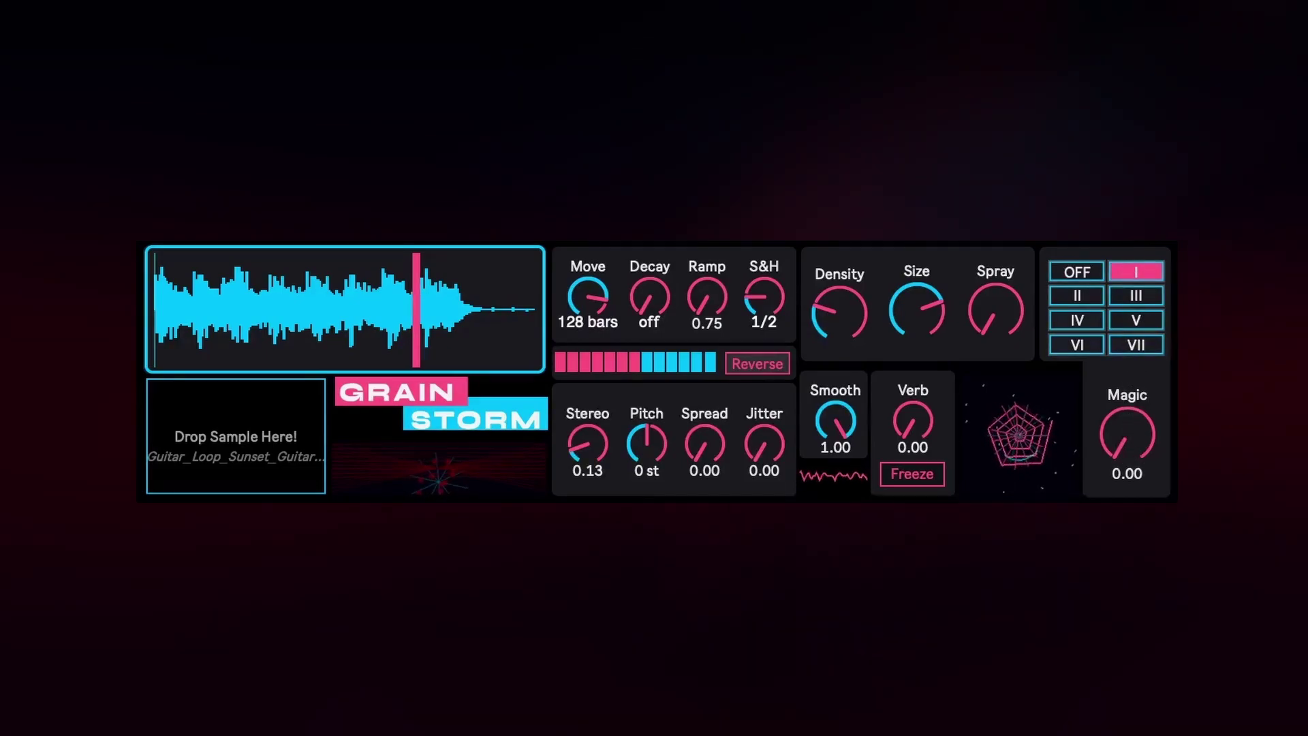
{"action": "mouse_move", "coordinate": [1127, 437]}
{"action": "left_mouse_down"}
{"action": "mouse_move", "coordinate": [1128, 382]}
{"action": "mouse_move", "coordinate": [1132, 448]}
{"action": "left_mouse_up"}
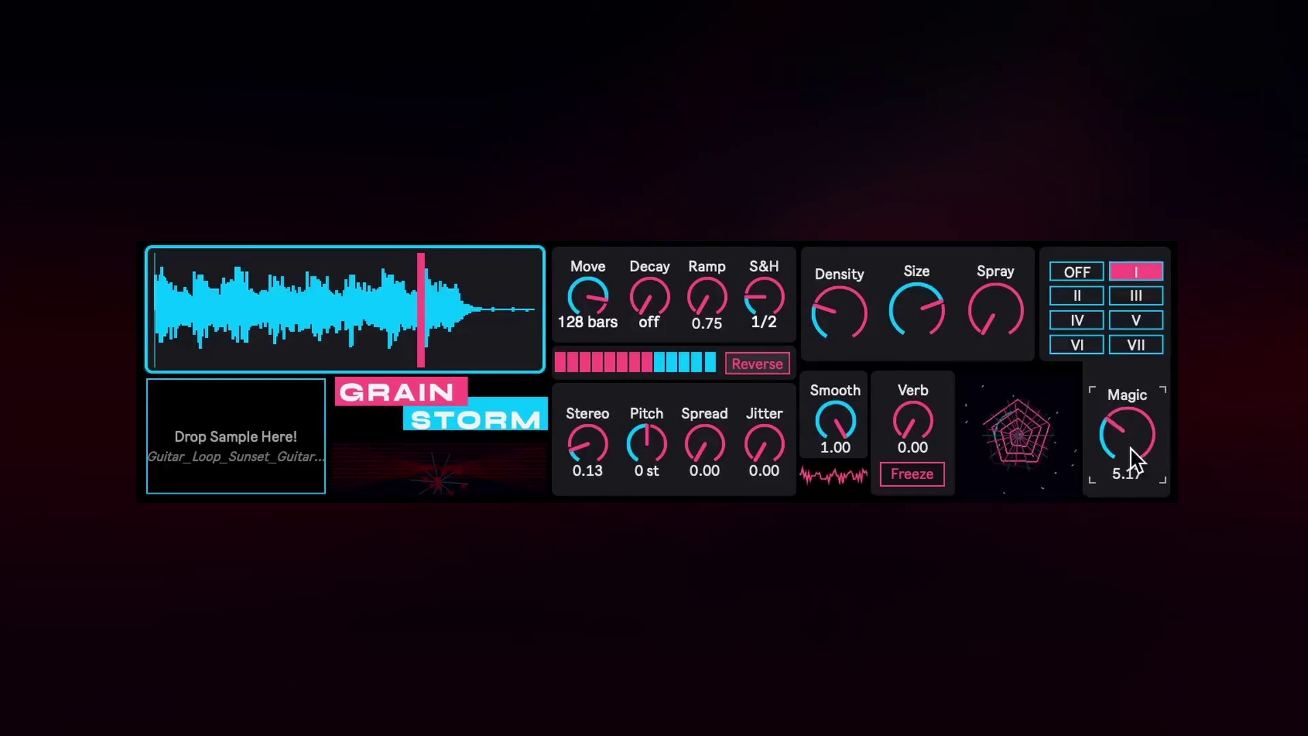
{"action": "left_click", "coordinate": [1086, 297]}
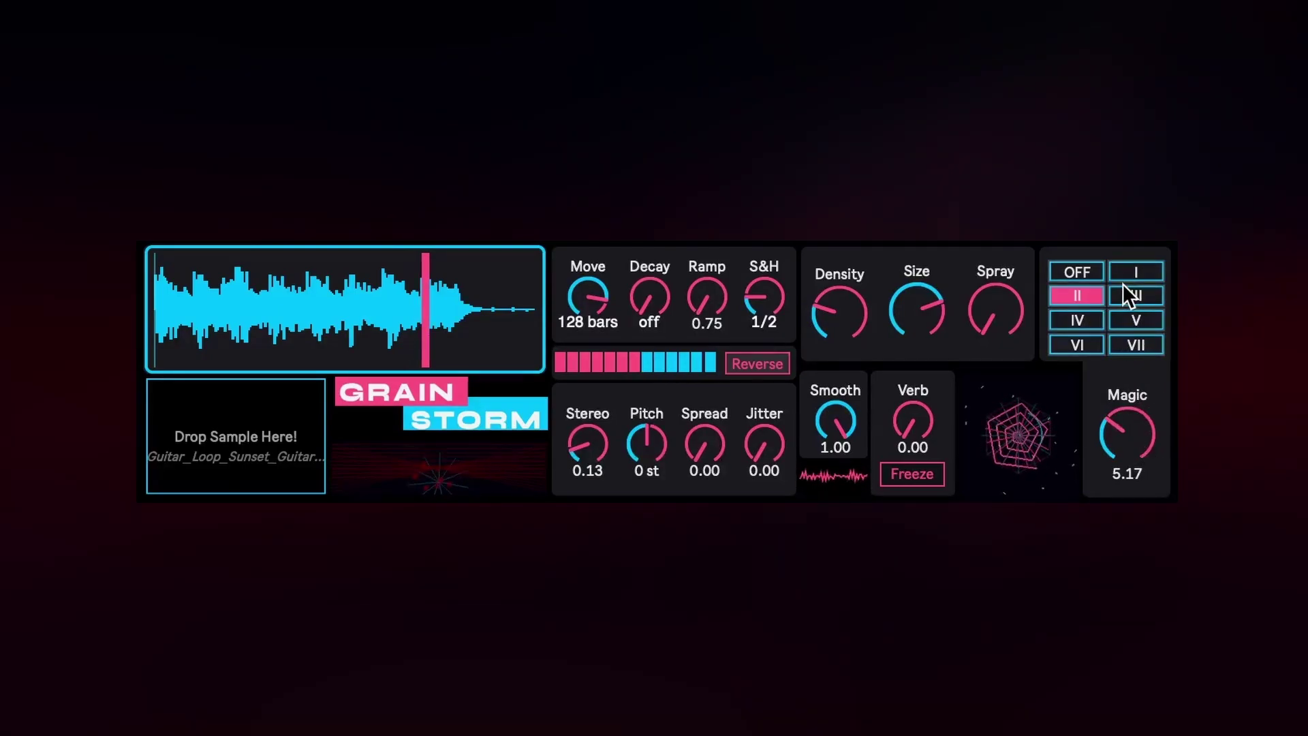
Audition mode III with Magic at 16.00 and mode IV with Magic at 15.24
{"action": "left_click", "coordinate": [1141, 292]}
{"action": "left_click", "coordinate": [1129, 418]}
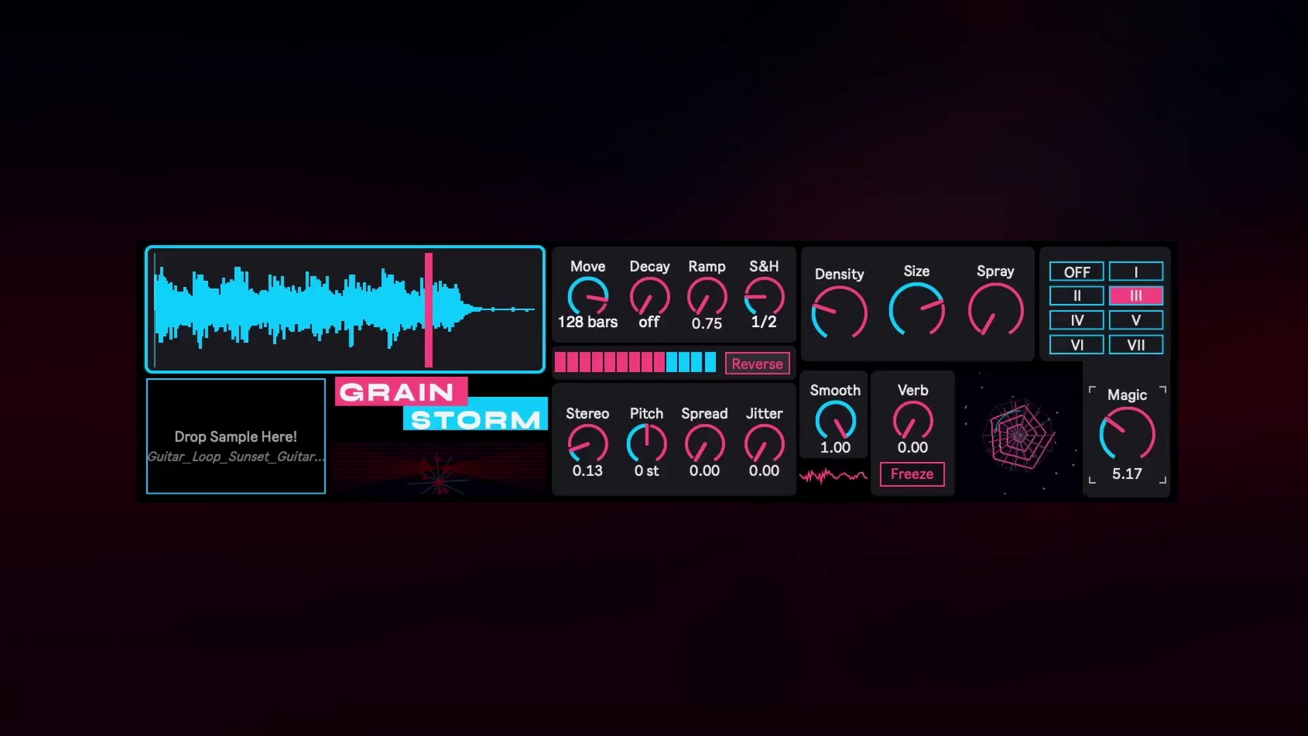
{"action": "left_click_drag", "start_coordinate": [1129, 418], "coordinate": [1128, 345]}
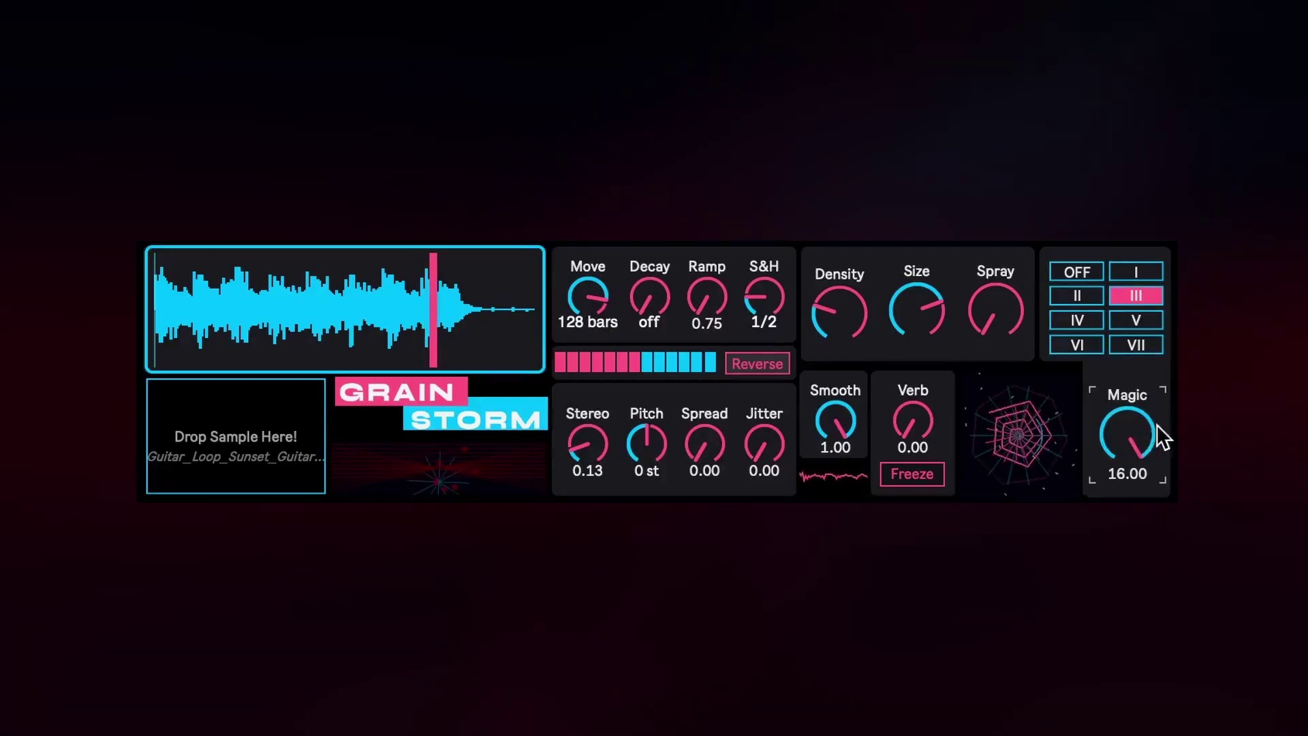
{"action": "left_click", "coordinate": [1066, 319]}
{"action": "left_click_drag", "start_coordinate": [1130, 427], "coordinate": [1130, 434]}
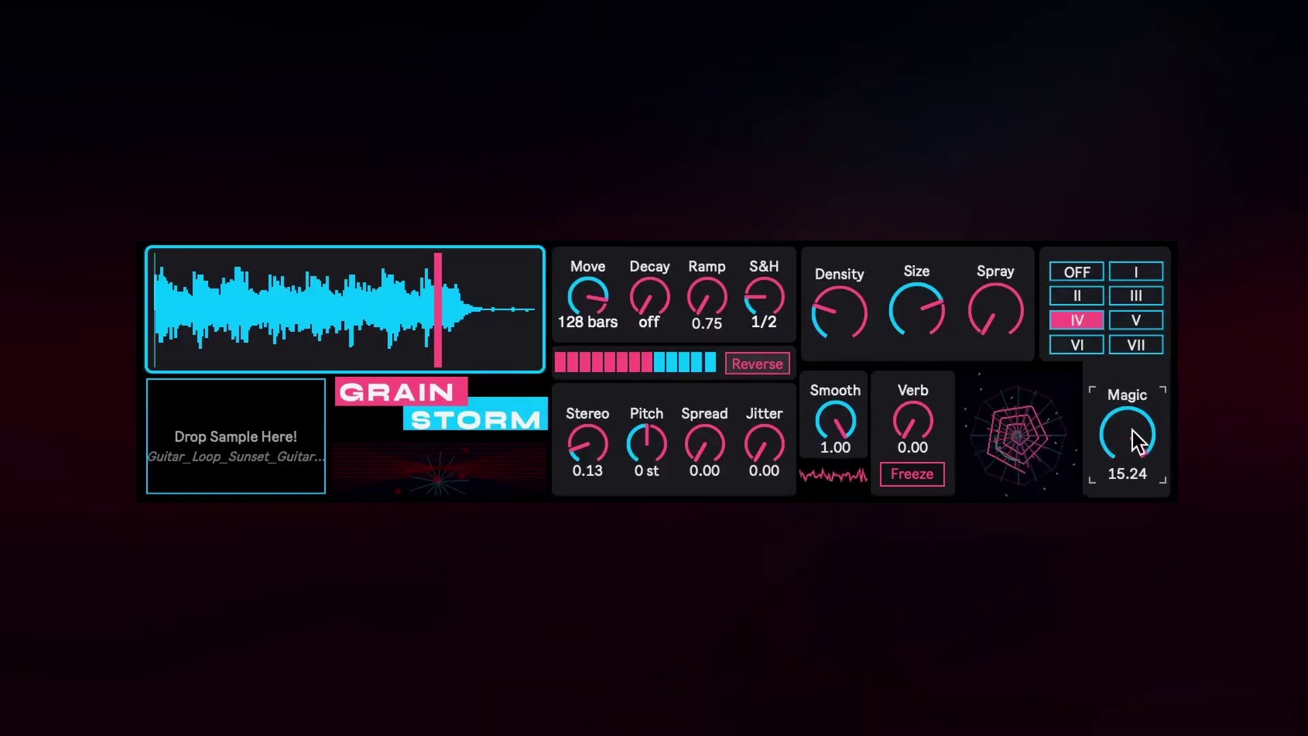
Set Magic to 3.78 in mode V and switch to mode VI
{"action": "left_click", "coordinate": [1132, 322]}
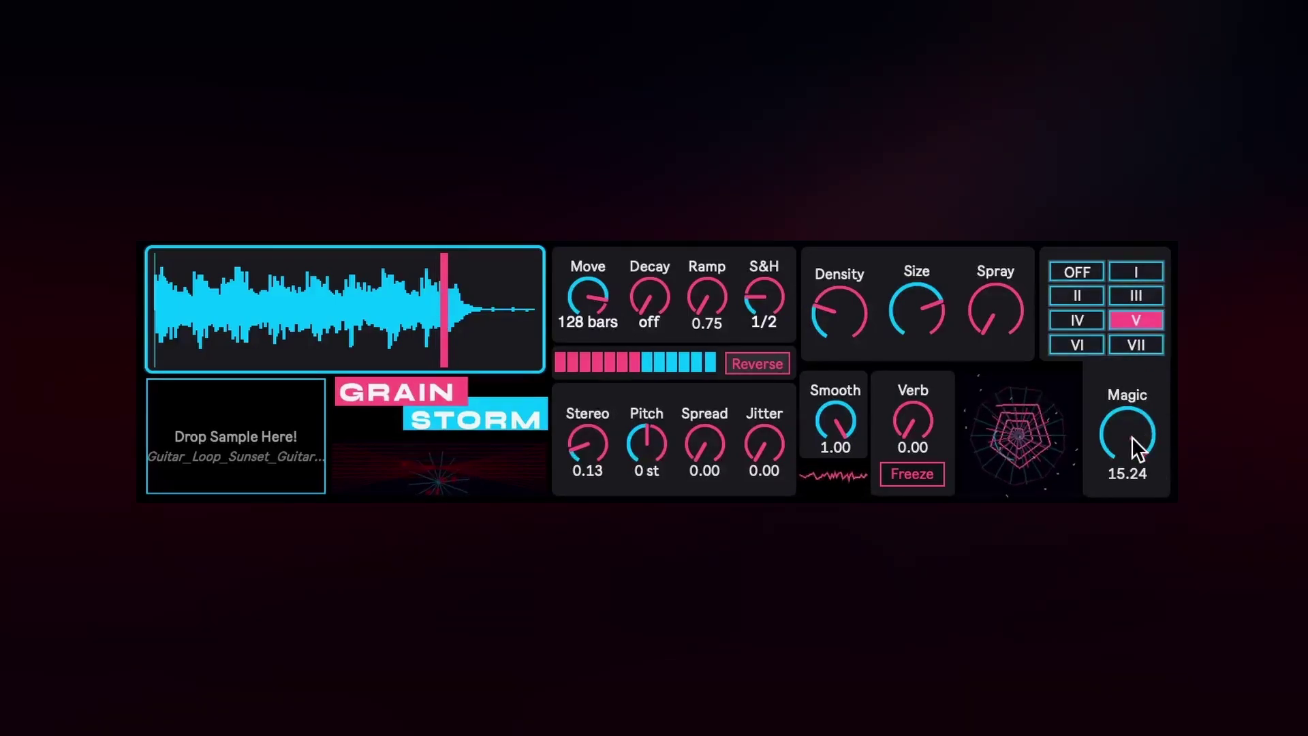
{"action": "left_click_drag", "start_coordinate": [1124, 433], "coordinate": [1125, 508]}
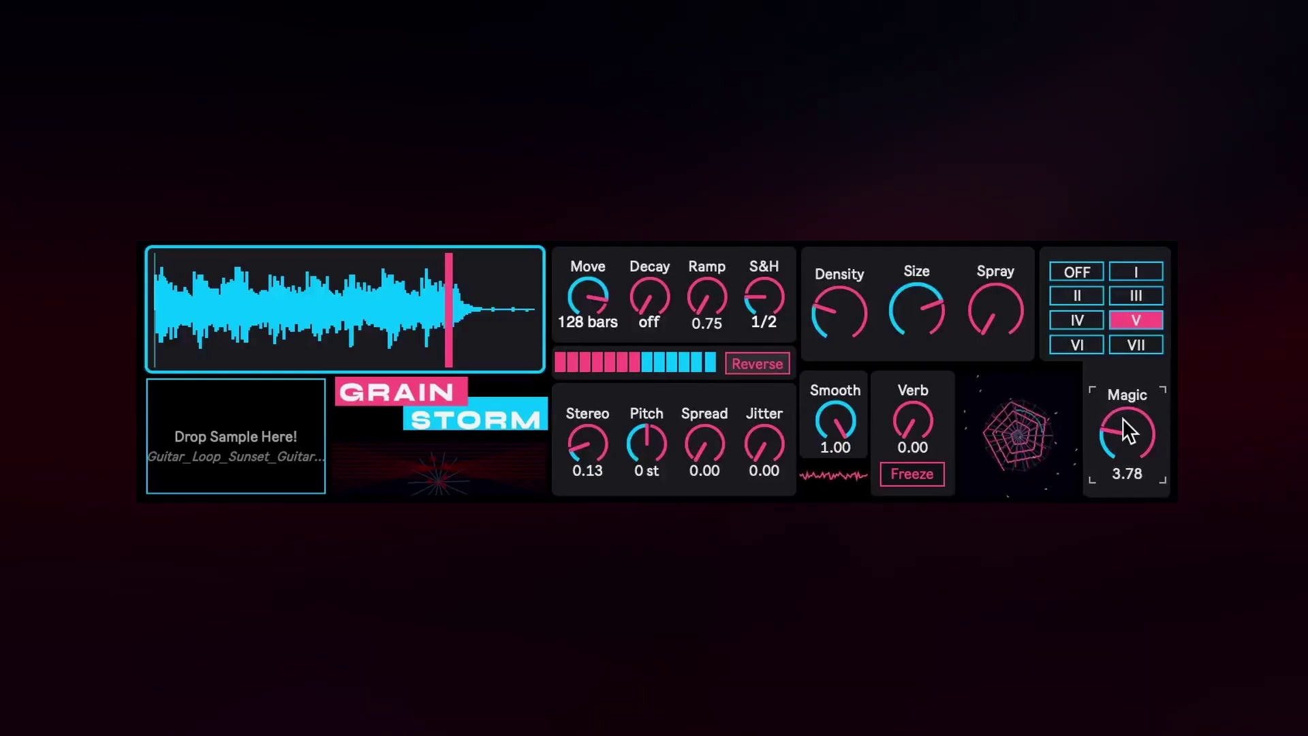
{"action": "left_click", "coordinate": [1078, 346]}
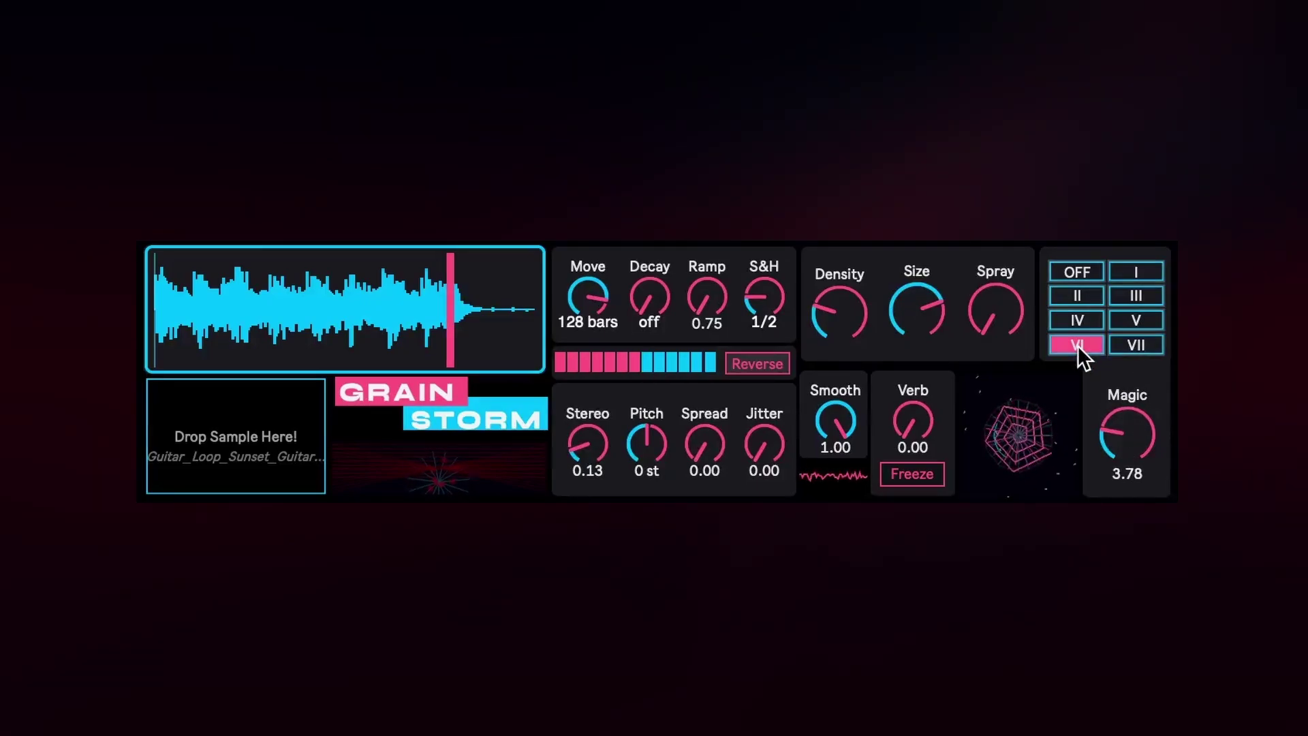